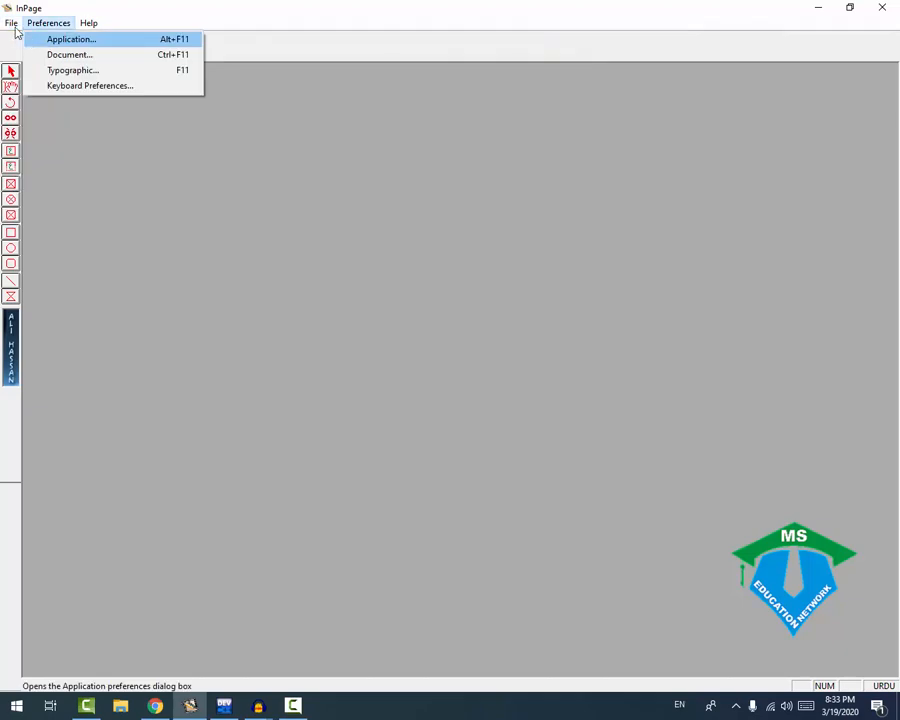
Create a one-page A4 portrait document with right-to-left direction and 12.7 mm margins.
{"action": "left_click", "coordinate": [22, 39]}
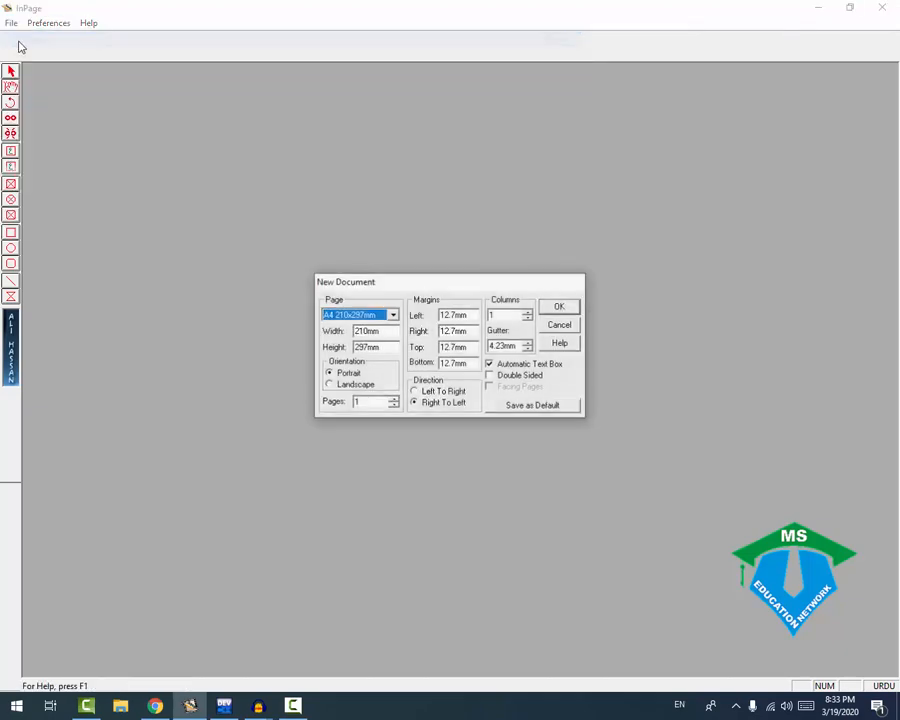
{"action": "left_click", "coordinate": [355, 315]}
{"action": "left_click", "coordinate": [345, 328]}
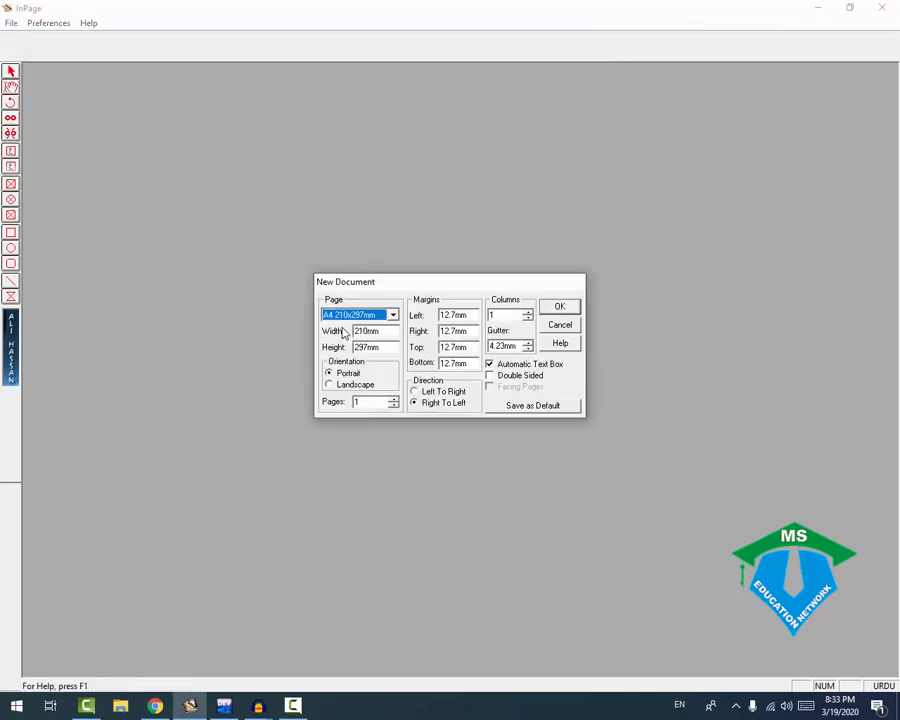
{"action": "left_click", "coordinate": [556, 308]}
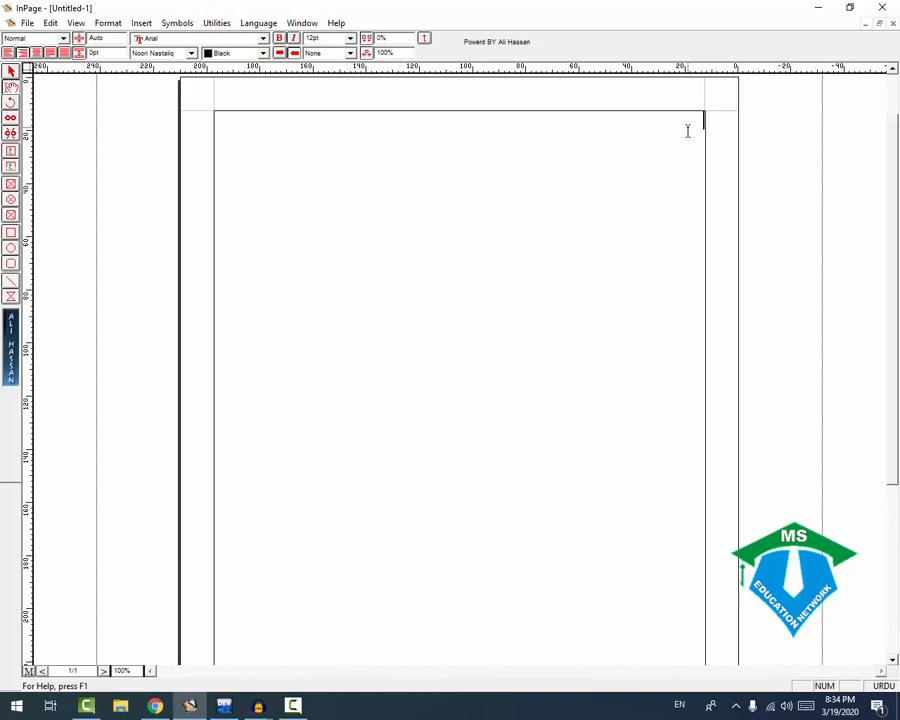
Set the page zoom to 150% and bring the start of the text area into view.
{"action": "double_click", "coordinate": [125, 674]}
{"action": "type", "text": "15"}
{"action": "key", "text": "Return"}
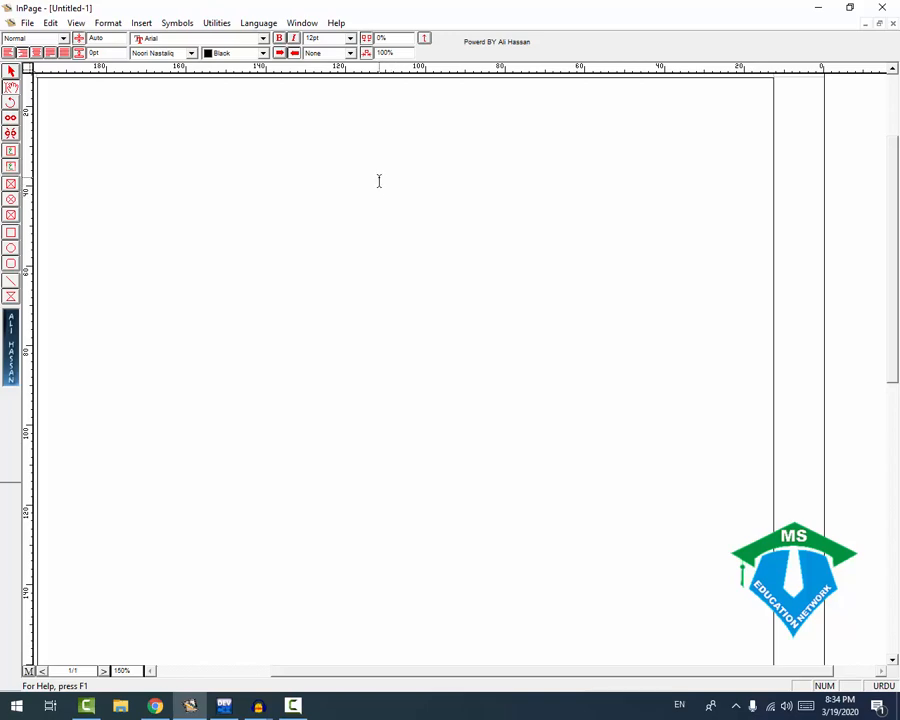
{"action": "left_click_drag", "start_coordinate": [379, 180], "coordinate": [446, 223]}
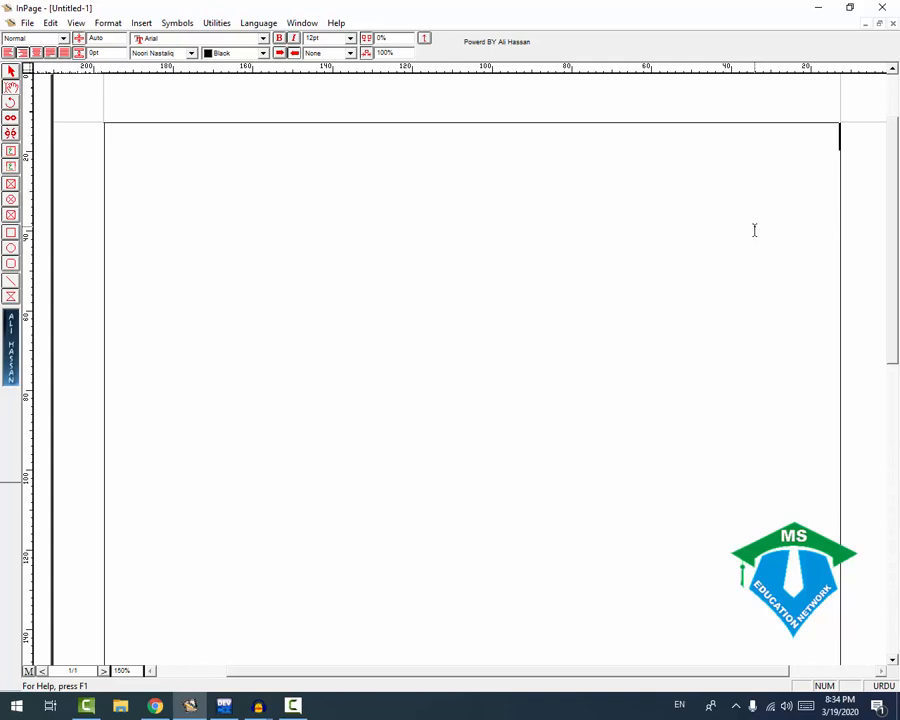
{"action": "type", "text": "اکدیفلدیفقسف"}
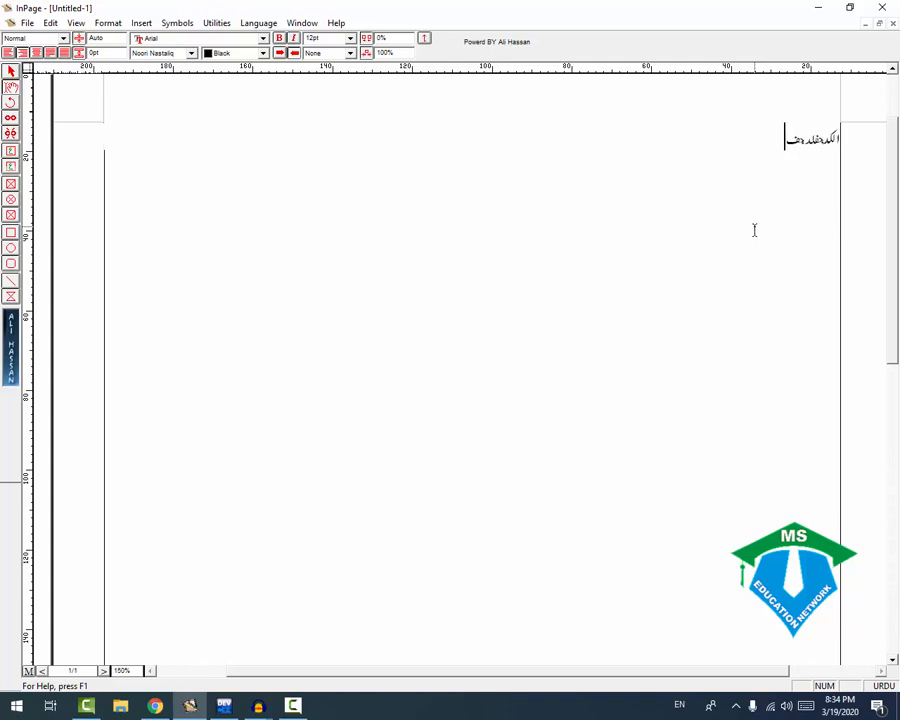
{"action": "key", "text": "BackSpace"}
{"action": "key", "text": "BackSpace"}
{"action": "key", "text": "BackSpace"}
{"action": "key", "text": "BackSpace"}
{"action": "key", "text": "BackSpace"}
{"action": "key", "text": "BackSpace"}
{"action": "key", "text": "BackSpace"}
{"action": "key", "text": "BackSpace"}
{"action": "key", "text": "BackSpace"}
{"action": "key", "text": "BackSpace"}
{"action": "key", "text": "BackSpace"}
{"action": "key", "text": "BackSpace"}
Switch the typing language to English and enter the title "MS Education Network" on the first line.
{"action": "left_click", "coordinate": [883, 688]}
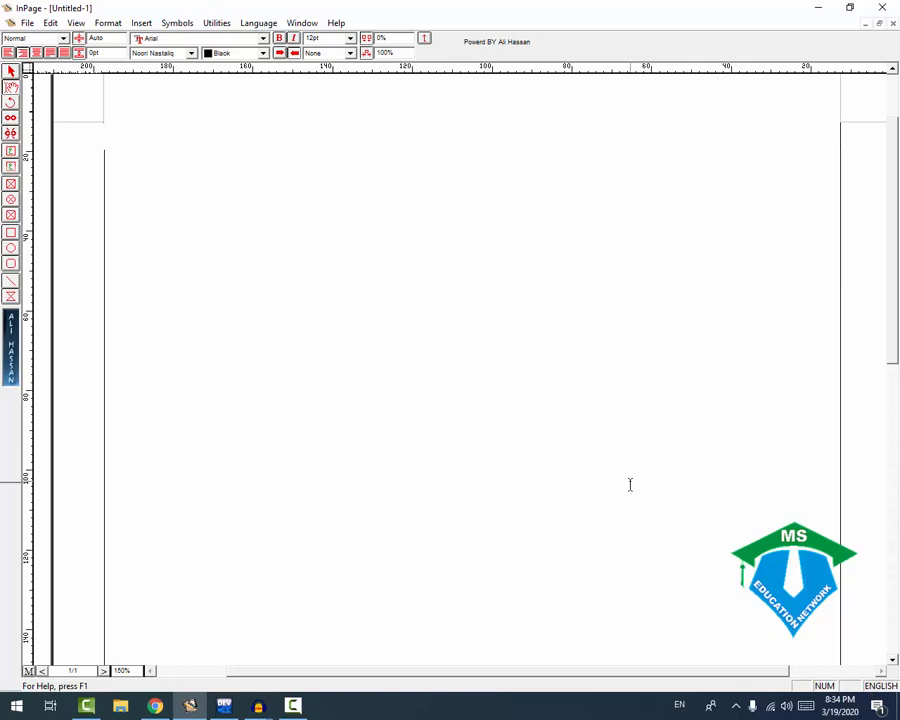
{"action": "type", "text": "MS Education Ne"}
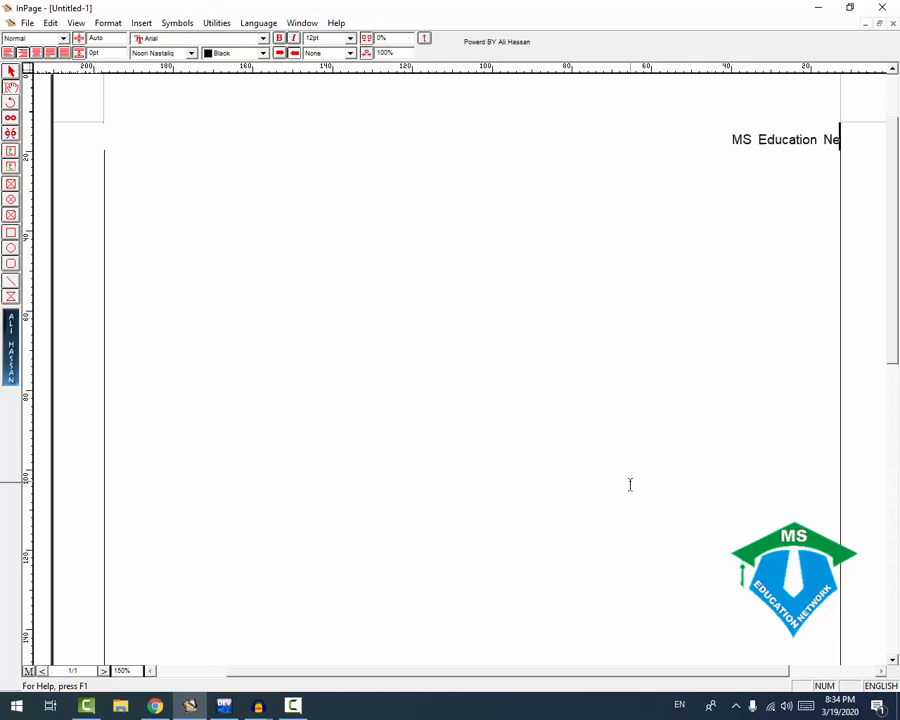
{"action": "type", "text": "twork"}
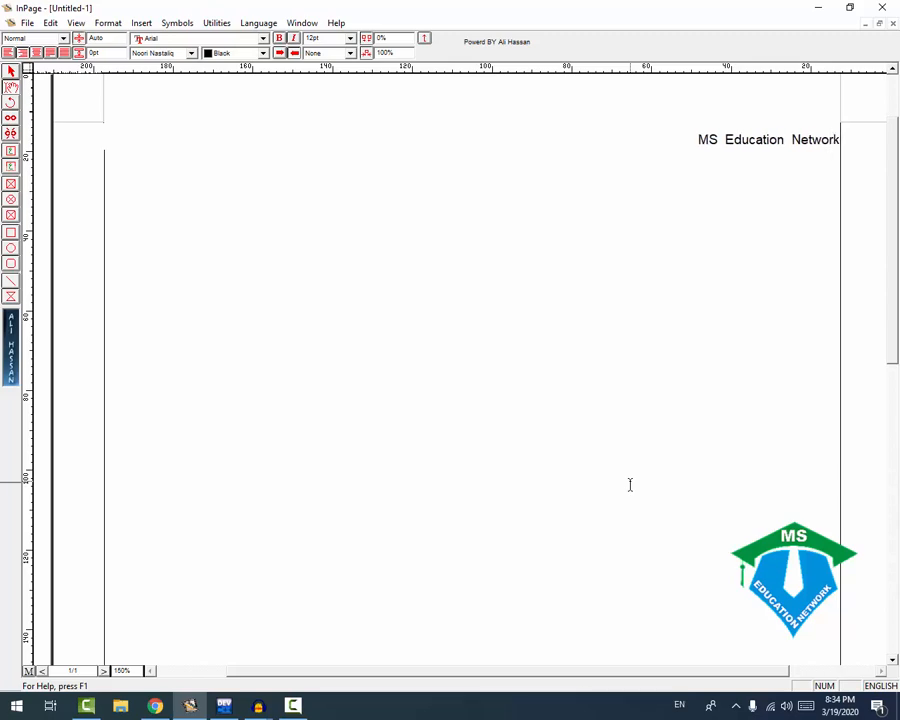
{"action": "key", "text": "Return"}
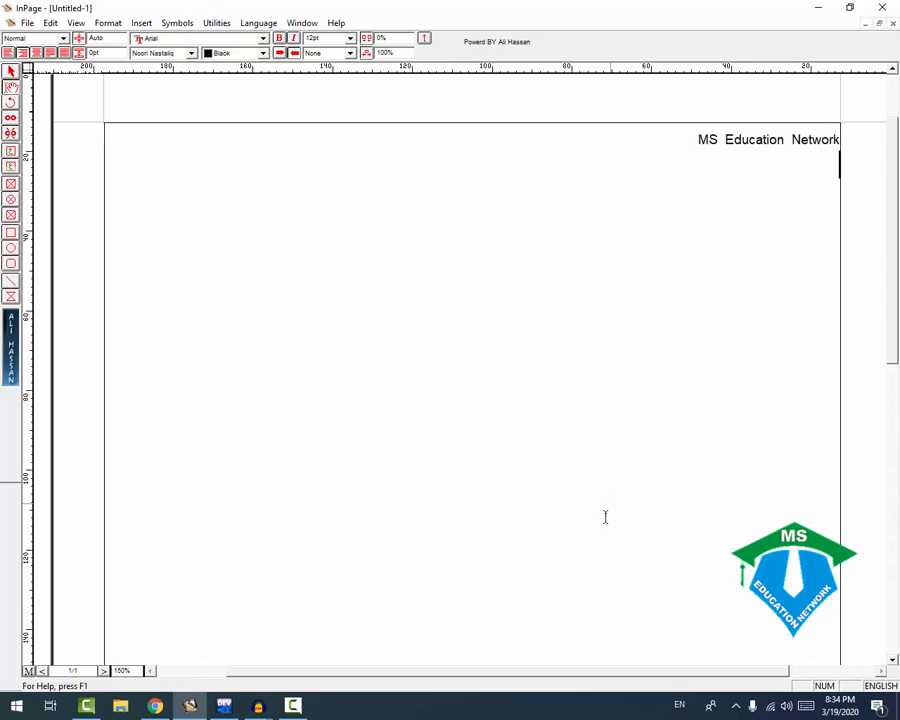
Set the title "MS Education Network" to 16 pt and center it.
{"action": "mouse_move", "coordinate": [690, 148]}
{"action": "left_mouse_down"}
{"action": "mouse_move", "coordinate": [712, 151]}
{"action": "mouse_move", "coordinate": [669, 147]}
{"action": "mouse_move", "coordinate": [699, 150]}
{"action": "left_mouse_up"}
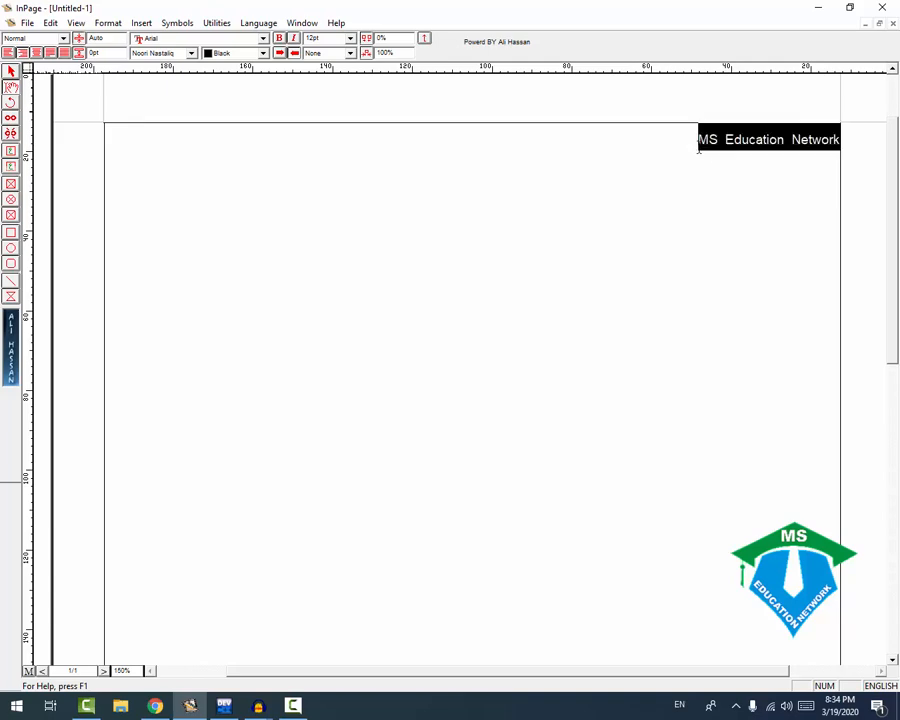
{"action": "left_click", "coordinate": [315, 38]}
{"action": "type", "text": "18"}
{"action": "key", "text": "Return"}
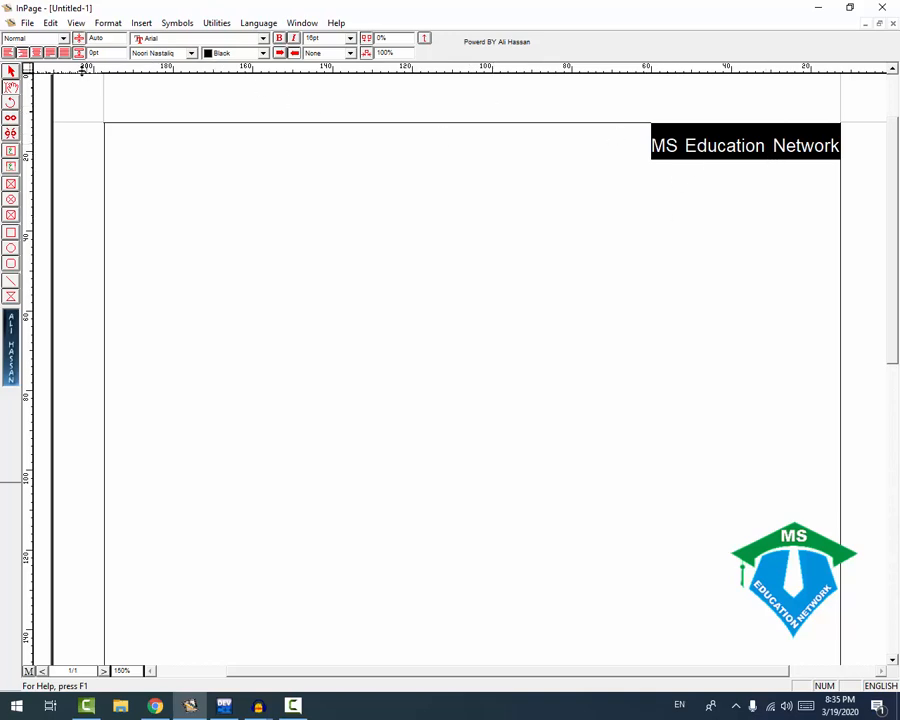
{"action": "left_click", "coordinate": [36, 52]}
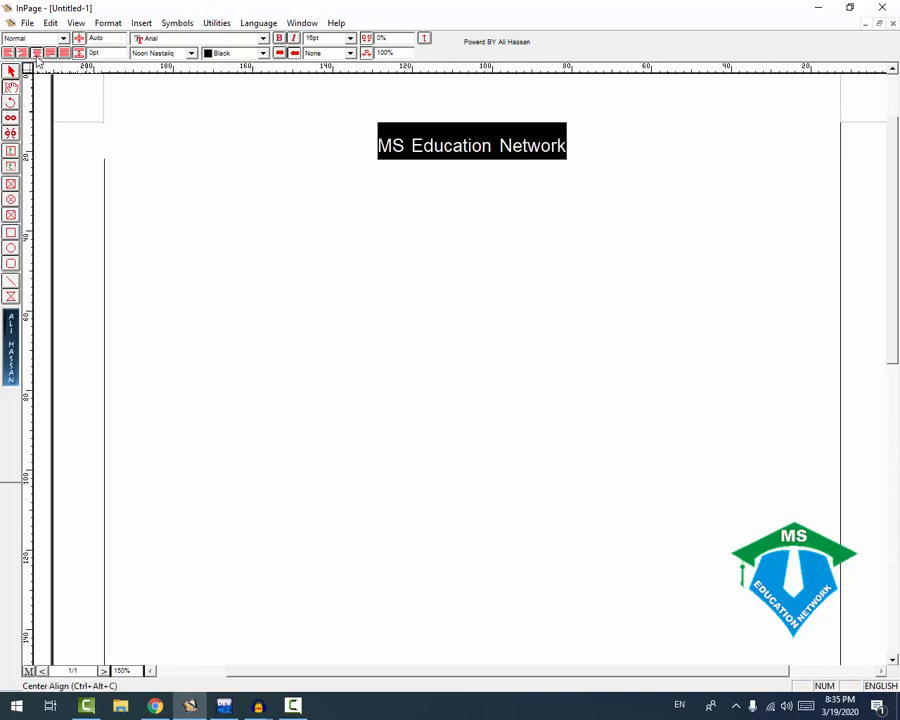
Switch the typing language to Urdu, enter "سوال نمبر۱:" below the title and set it to 14 pt.
{"action": "left_click", "coordinate": [570, 218]}
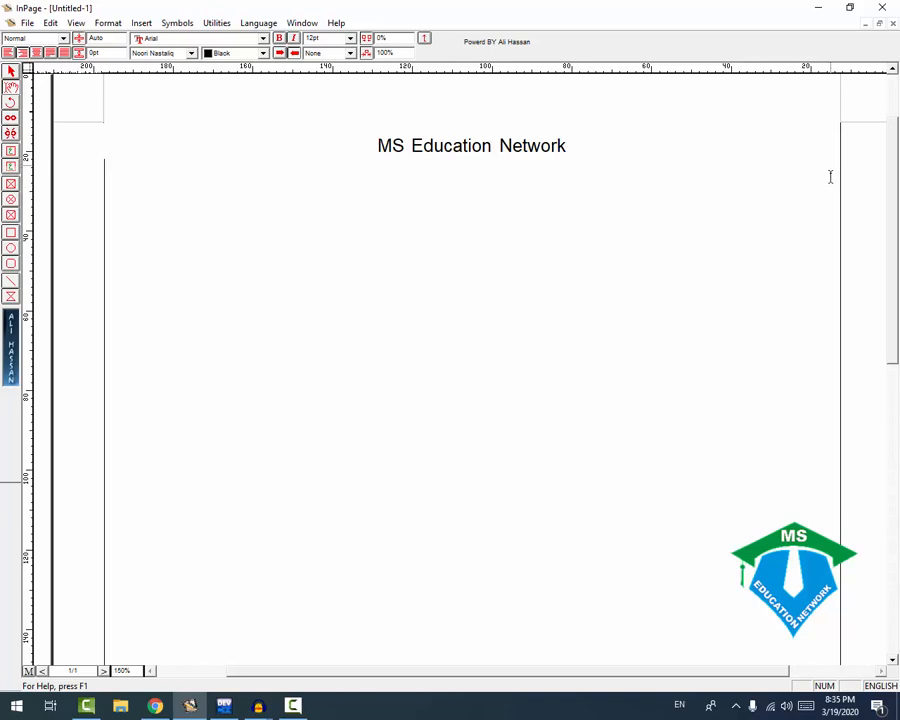
{"action": "left_click", "coordinate": [878, 686]}
{"action": "type", "text": "سوال نمبر۱:"}
{"action": "left_click_drag", "start_coordinate": [840, 170], "coordinate": [791, 172]}
{"action": "left_click", "coordinate": [321, 39]}
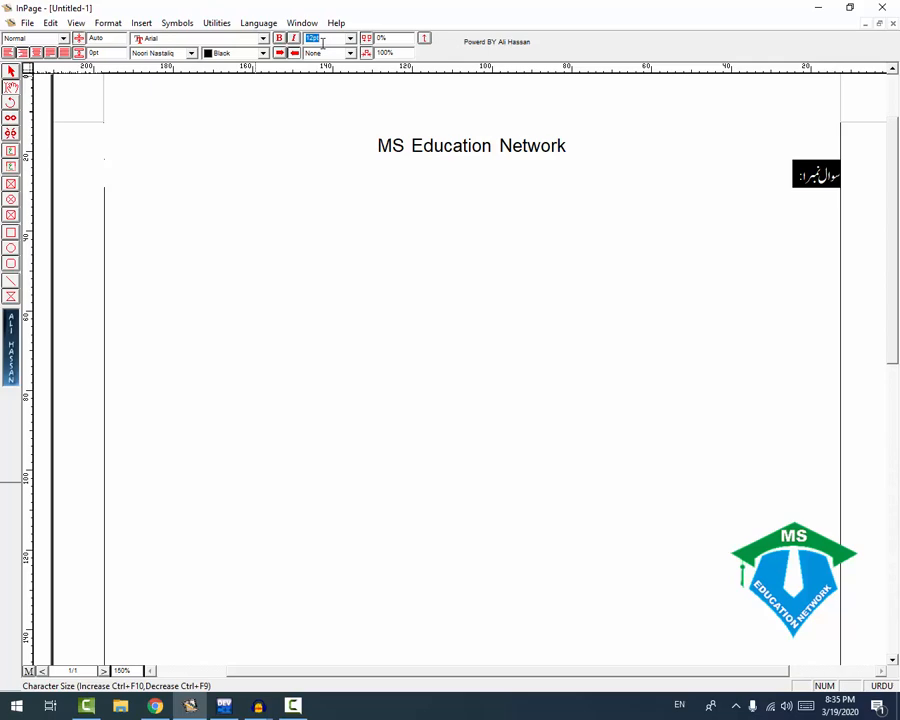
{"action": "type", "text": "14"}
{"action": "key", "text": "Return"}
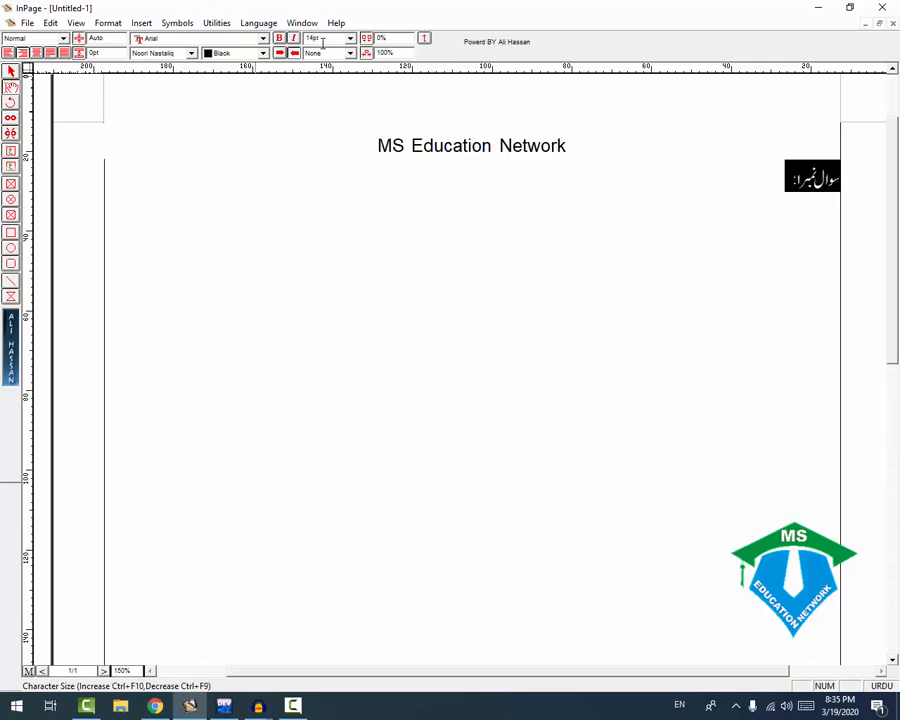
{"action": "key", "text": "Left"}
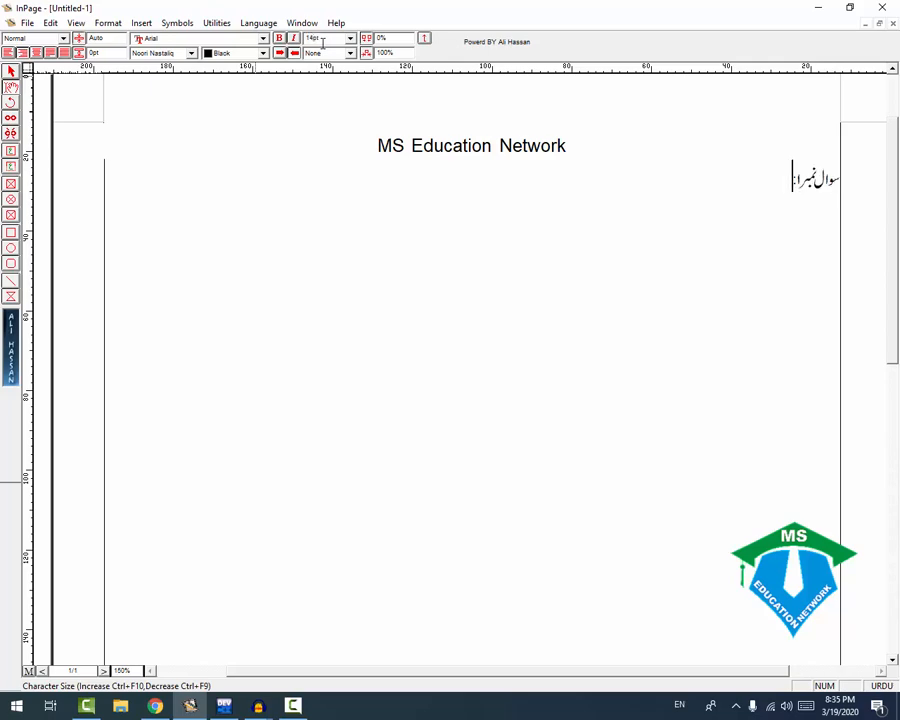
Complete the question line with "درست جواب کا انتخاب کریں:" and start a new line.
{"action": "type", "text": "درست جواب"}
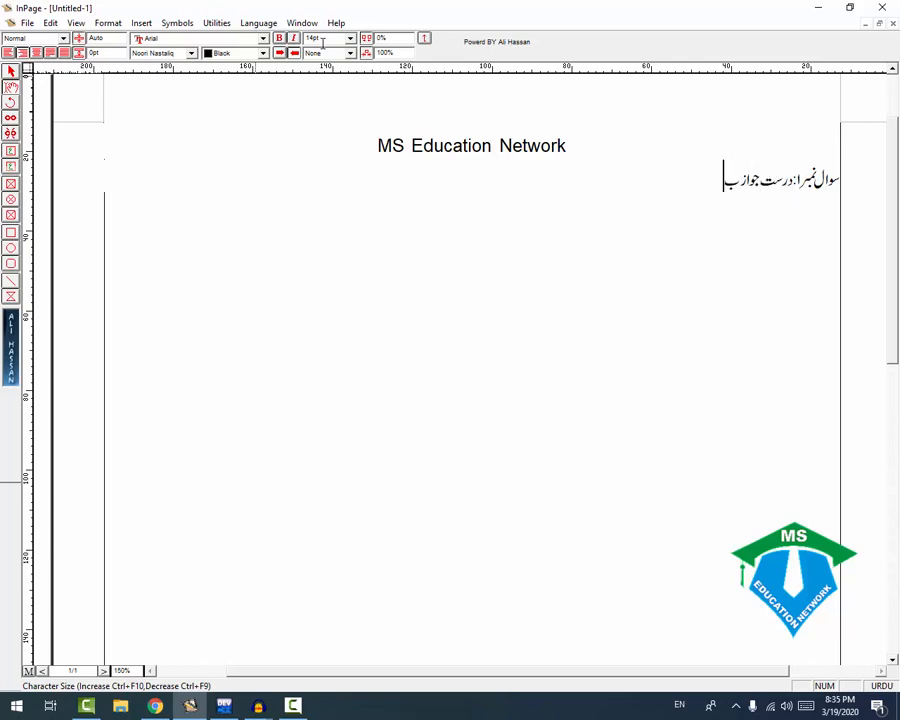
{"action": "key", "text": "BackSpace"}
{"action": "key", "text": "BackSpace"}
{"action": "type", "text": "اب کا انتخاب"}
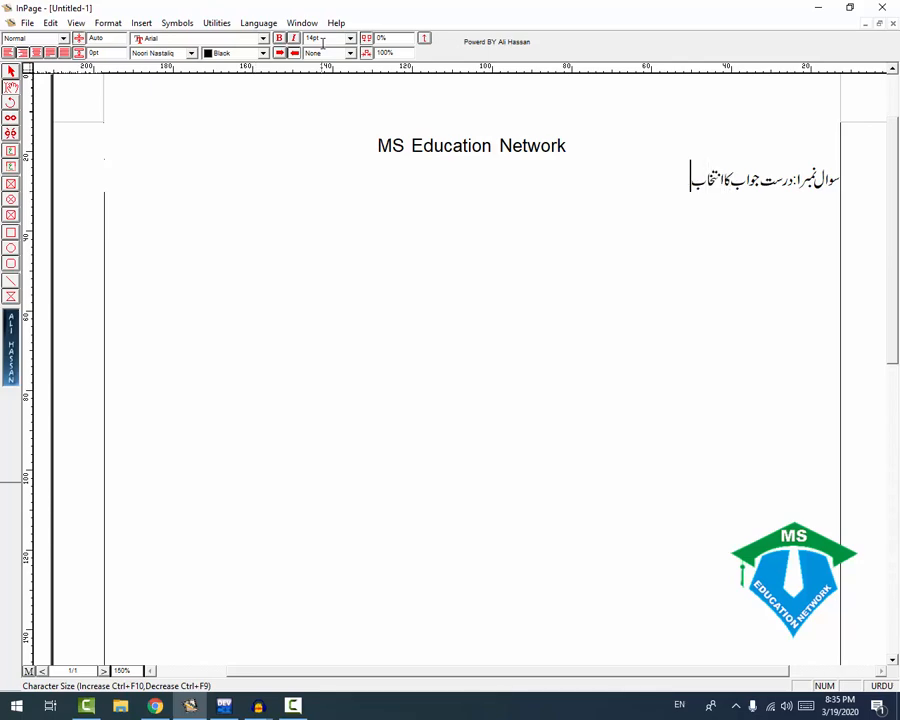
{"action": "type", "text": " کریں:"}
{"action": "key", "text": "Return"}
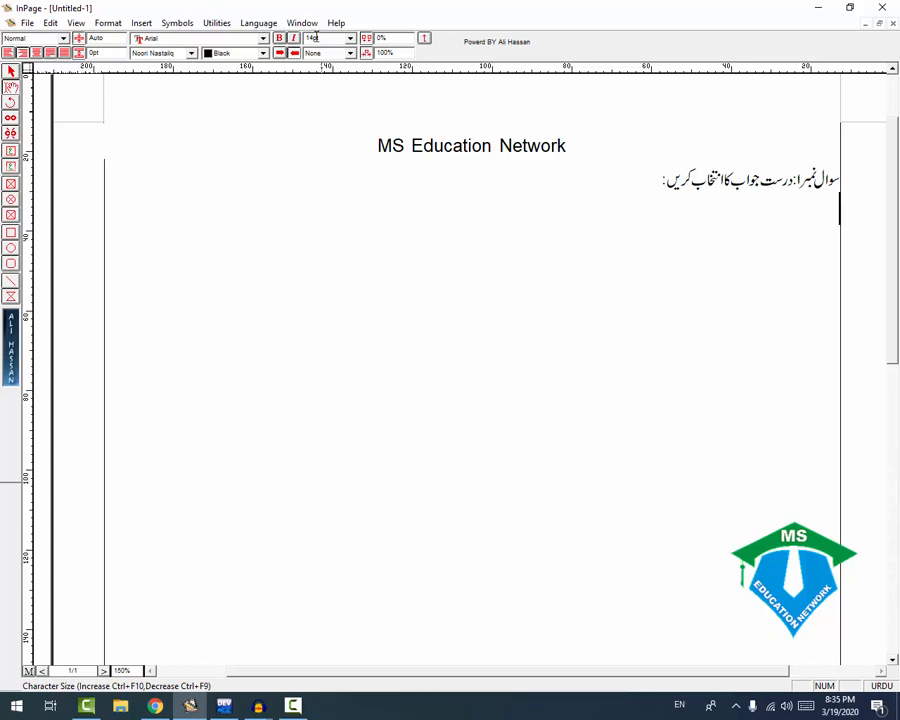
Open the tab stop settings for the empty line below the question.
{"action": "left_click", "coordinate": [104, 23]}
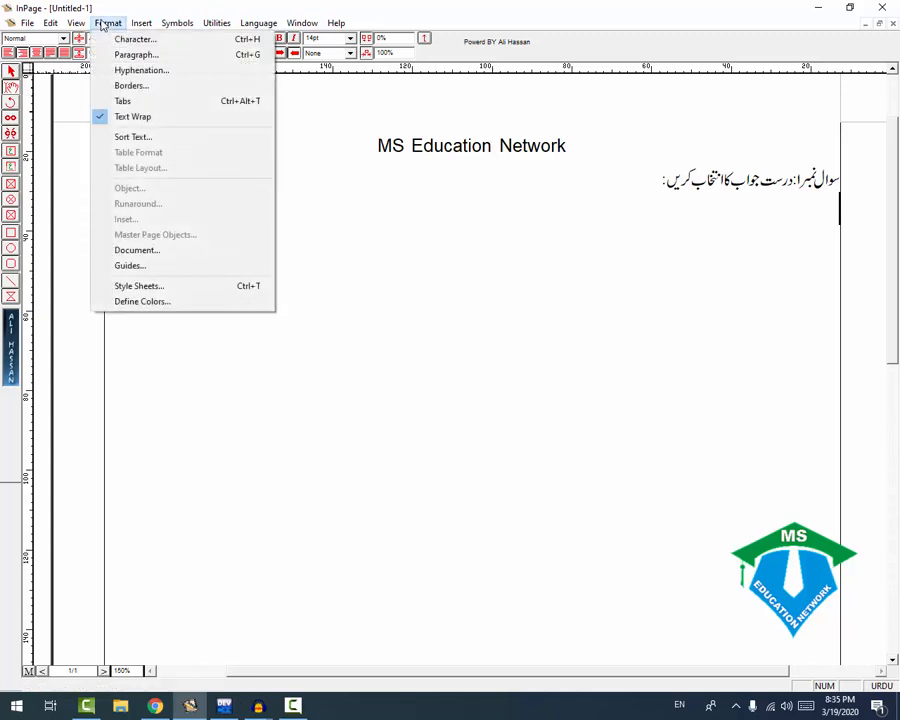
{"action": "left_click", "coordinate": [156, 101]}
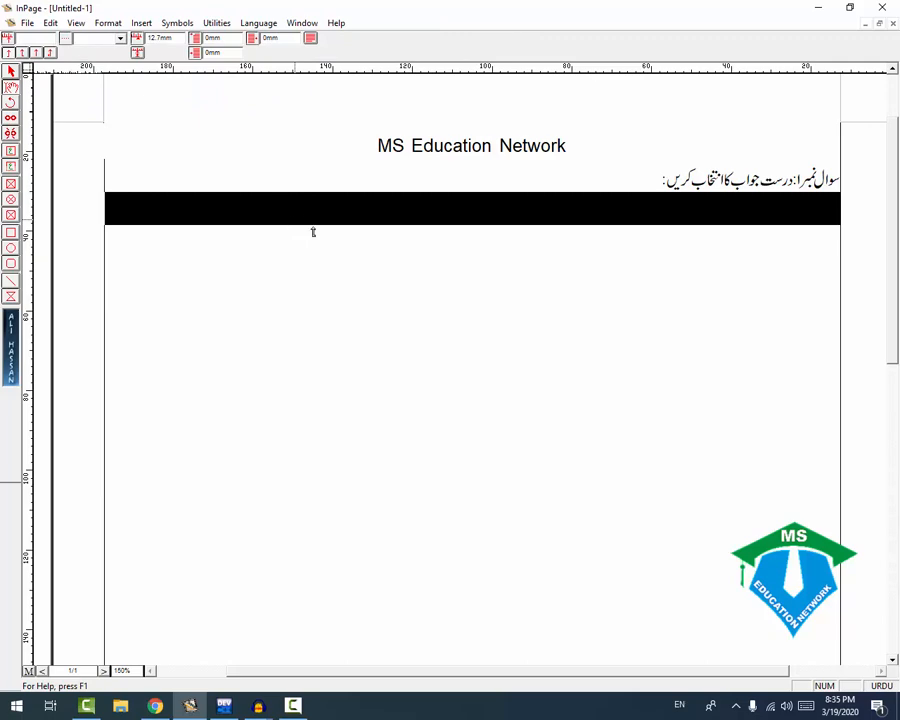
{"action": "left_click", "coordinate": [644, 213]}
{"action": "left_click", "coordinate": [441, 213]}
{"action": "left_click", "coordinate": [260, 213]}
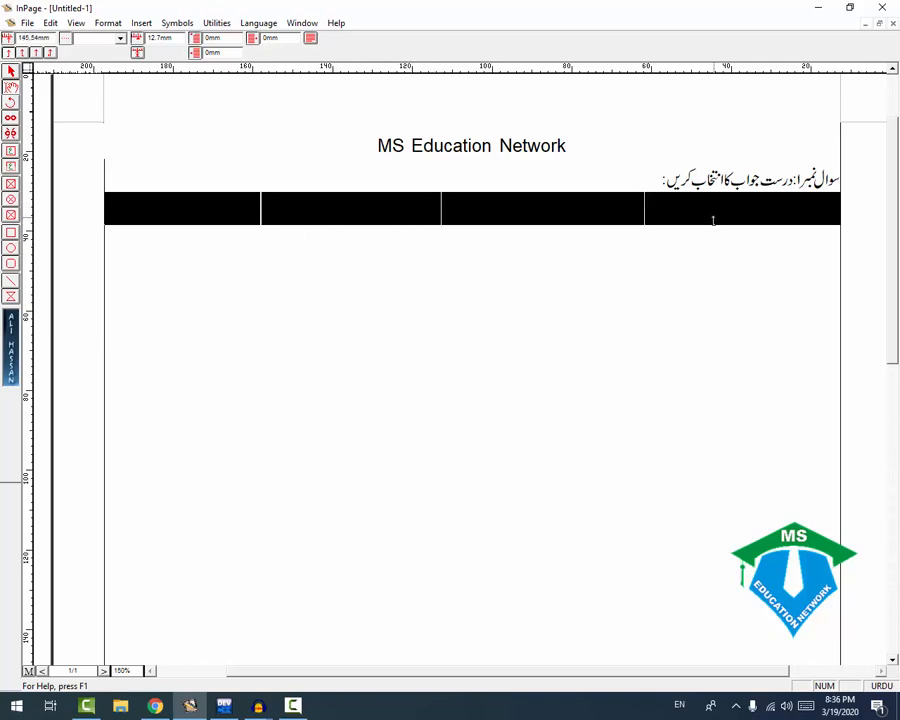
{"action": "left_click", "coordinate": [644, 212]}
{"action": "left_click_drag", "start_coordinate": [446, 212], "coordinate": [446, 203]}
{"action": "left_click", "coordinate": [260, 203]}
{"action": "left_click", "coordinate": [349, 212]}
{"action": "left_click", "coordinate": [137, 53]}
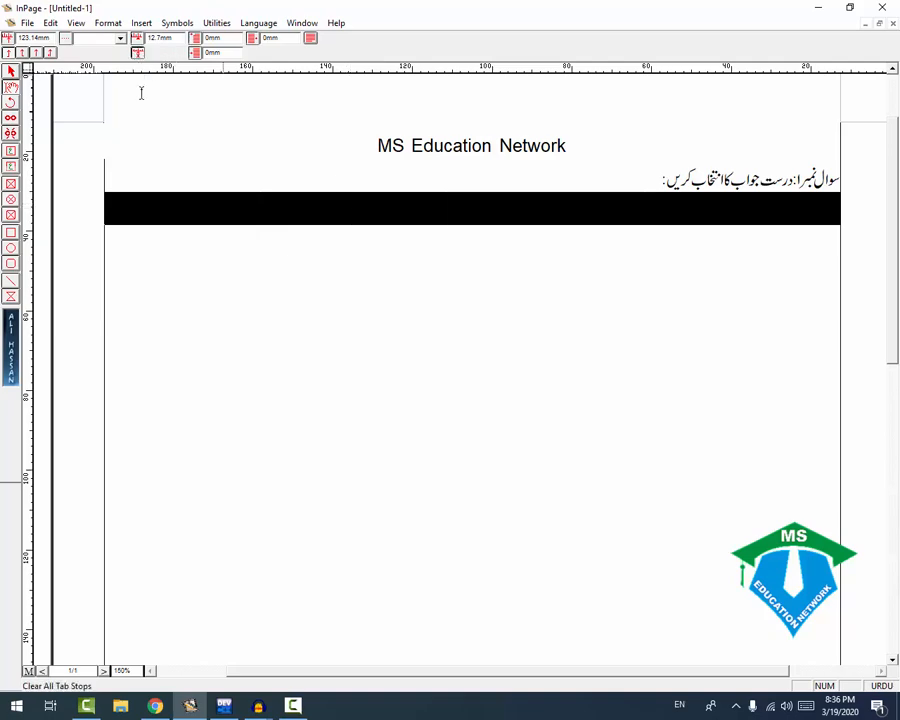
Place three tab stops on the empty line, the first at about 44 mm, splitting it into four roughly equal columns.
{"action": "left_click", "coordinate": [665, 210]}
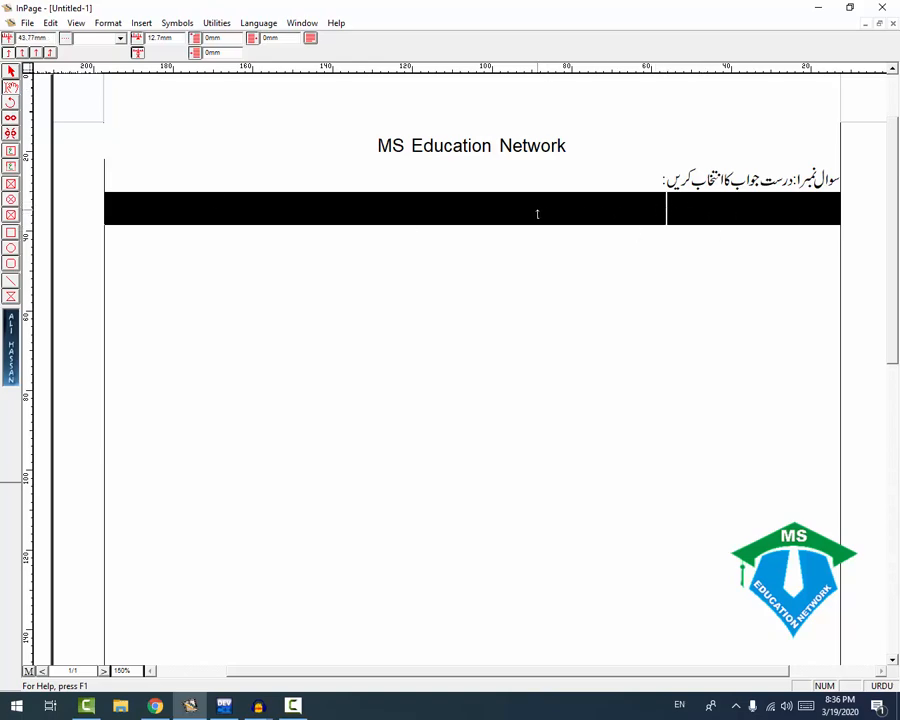
{"action": "left_click", "coordinate": [491, 211]}
{"action": "left_click", "coordinate": [299, 211]}
{"action": "left_click_drag", "start_coordinate": [490, 205], "coordinate": [481, 206]}
{"action": "left_click", "coordinate": [665, 207]}
{"action": "left_click", "coordinate": [11, 72]}
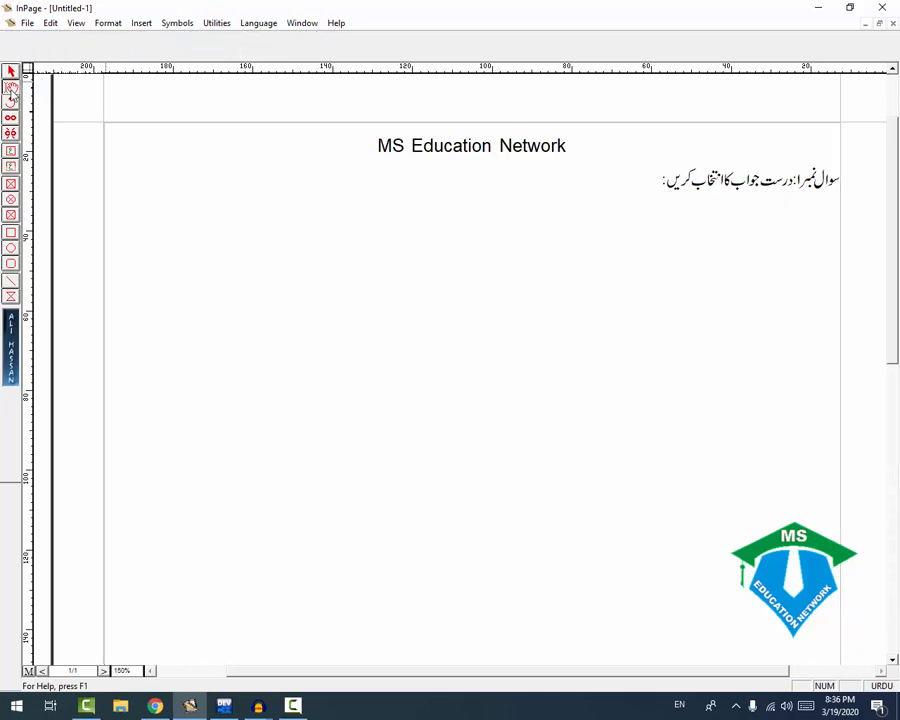
Enter the option labels (الف), (ب), (ج) and (د) across the tab stops and start a new line.
{"action": "left_click", "coordinate": [768, 222]}
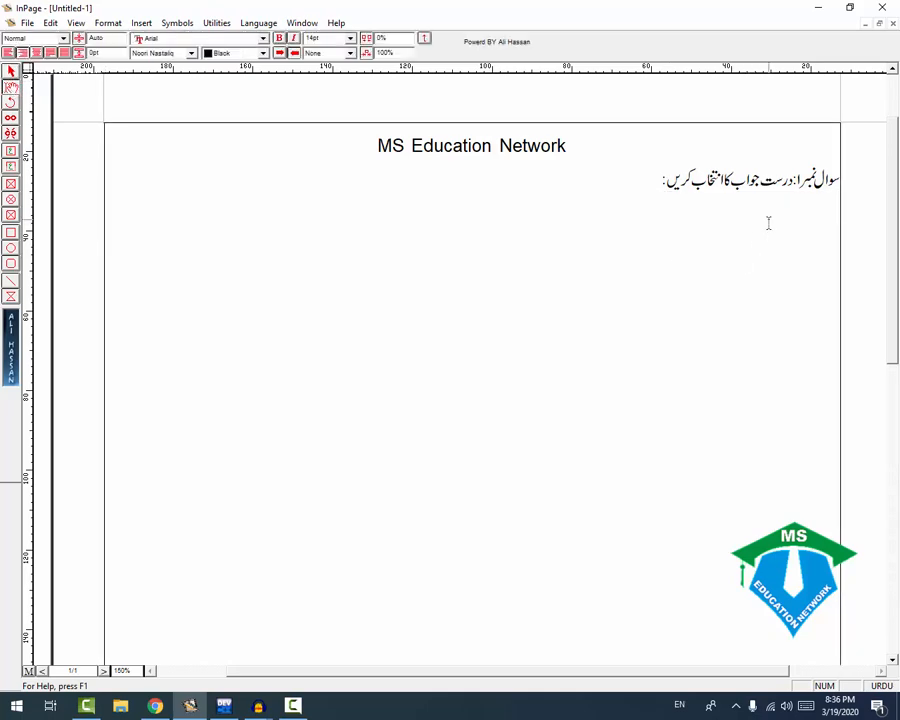
{"action": "type", "text": "(الف)"}
{"action": "key", "text": "Tab"}
{"action": "left_click", "coordinate": [665, 211]}
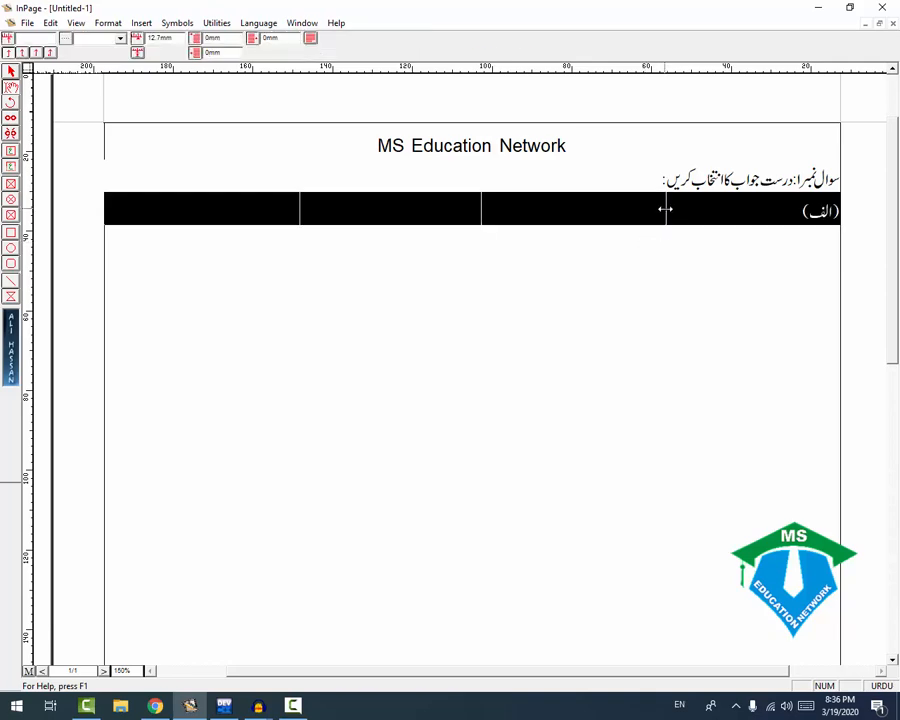
{"action": "left_click", "coordinate": [665, 211]}
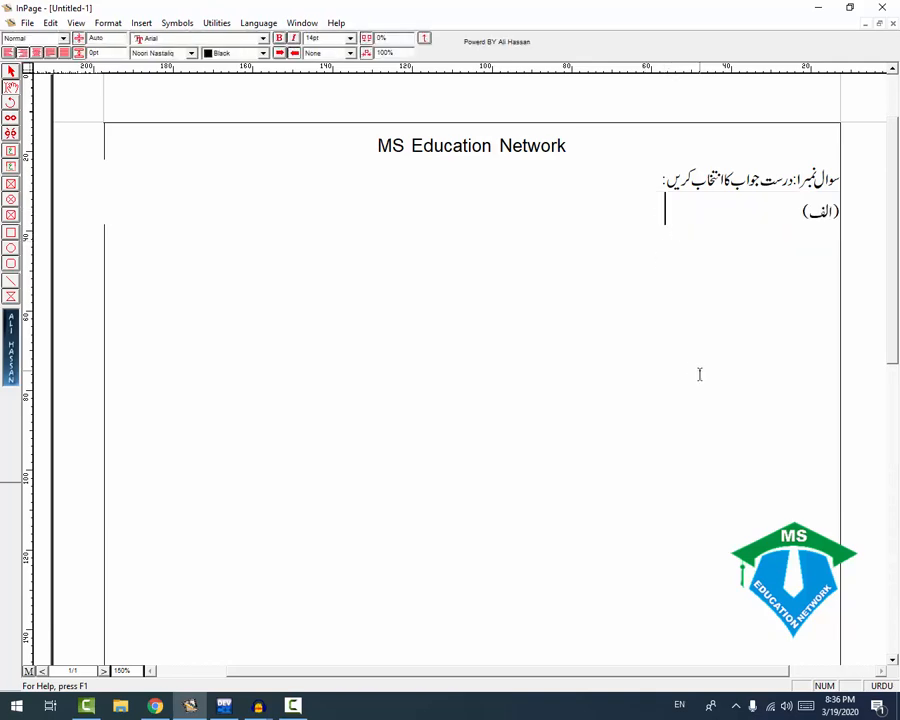
{"action": "type", "text": "(ب)"}
{"action": "key", "text": "Tab"}
{"action": "type", "text": "(ج)"}
{"action": "key", "text": "Tab"}
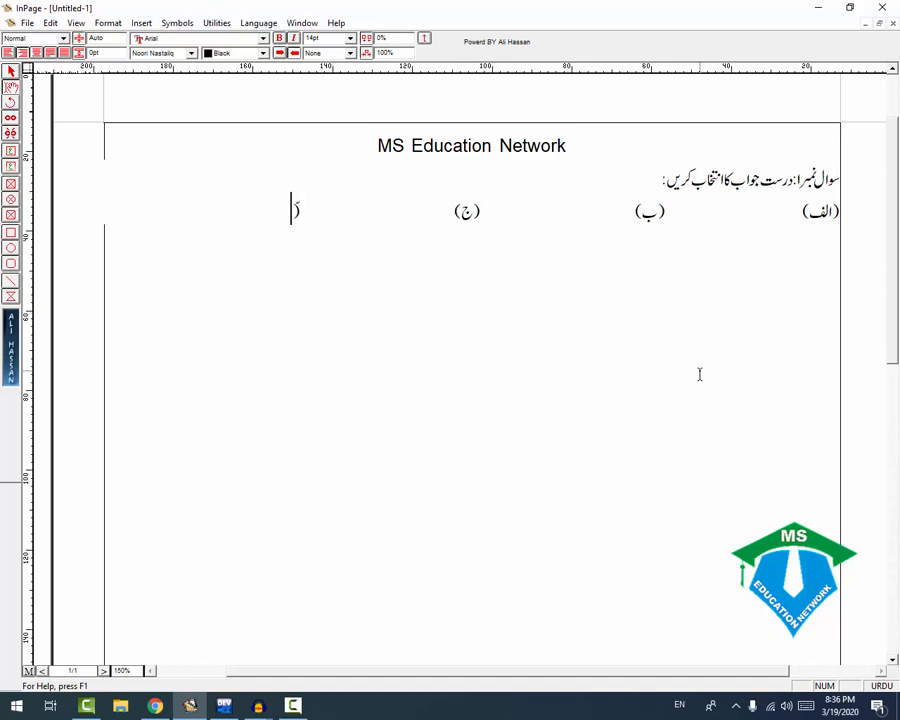
{"action": "type", "text": "(د)"}
{"action": "key", "text": "Return"}
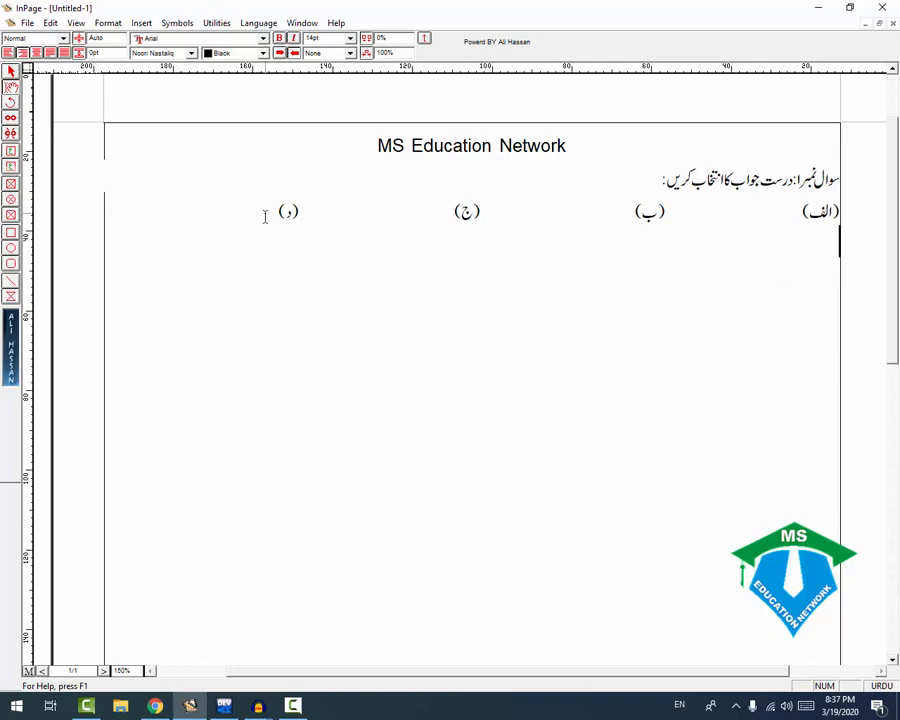
Copy the row of option labels, paste it six times on successive lines below and add a new line.
{"action": "left_click_drag", "start_coordinate": [237, 249], "coordinate": [840, 211]}
{"action": "key", "text": "ctrl+c"}
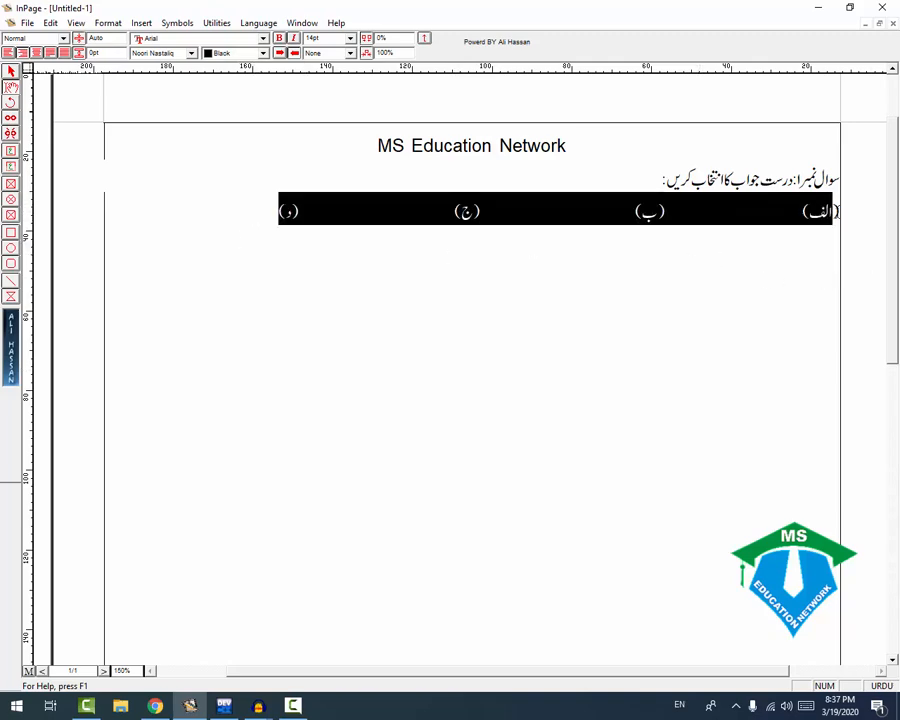
{"action": "left_click", "coordinate": [821, 253]}
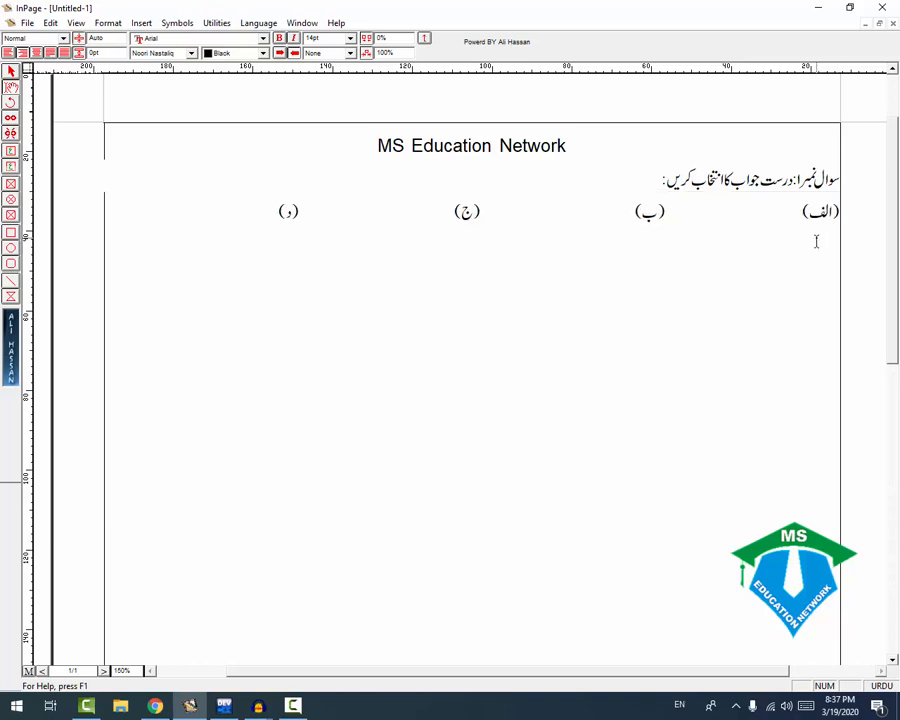
{"action": "key", "text": "ctrl+v"}
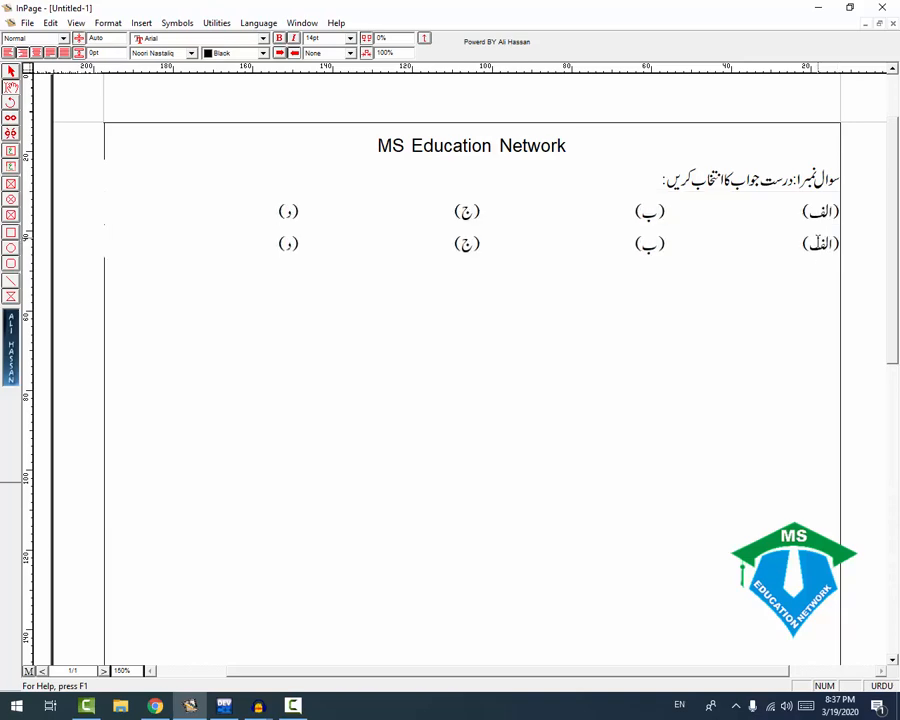
{"action": "key", "text": "Return"}
{"action": "key", "text": "ctrl+v"}
{"action": "key", "text": "Return"}
{"action": "key", "text": "ctrl+v"}
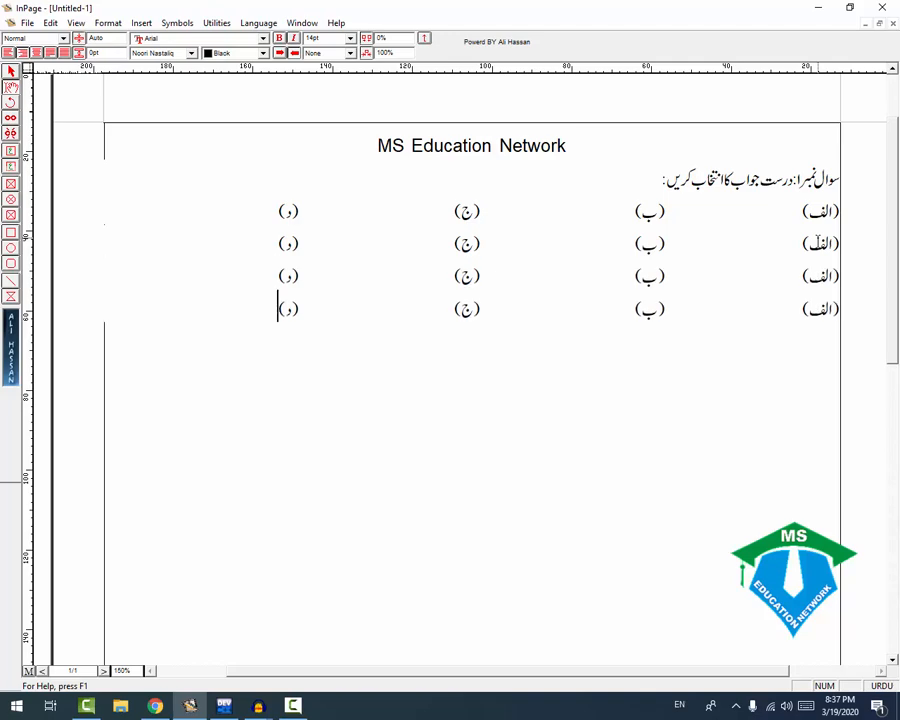
{"action": "key", "text": "Return"}
{"action": "key", "text": "ctrl+v"}
{"action": "key", "text": "Return"}
{"action": "key", "text": "ctrl+v"}
{"action": "key", "text": "Return"}
{"action": "key", "text": "ctrl+v"}
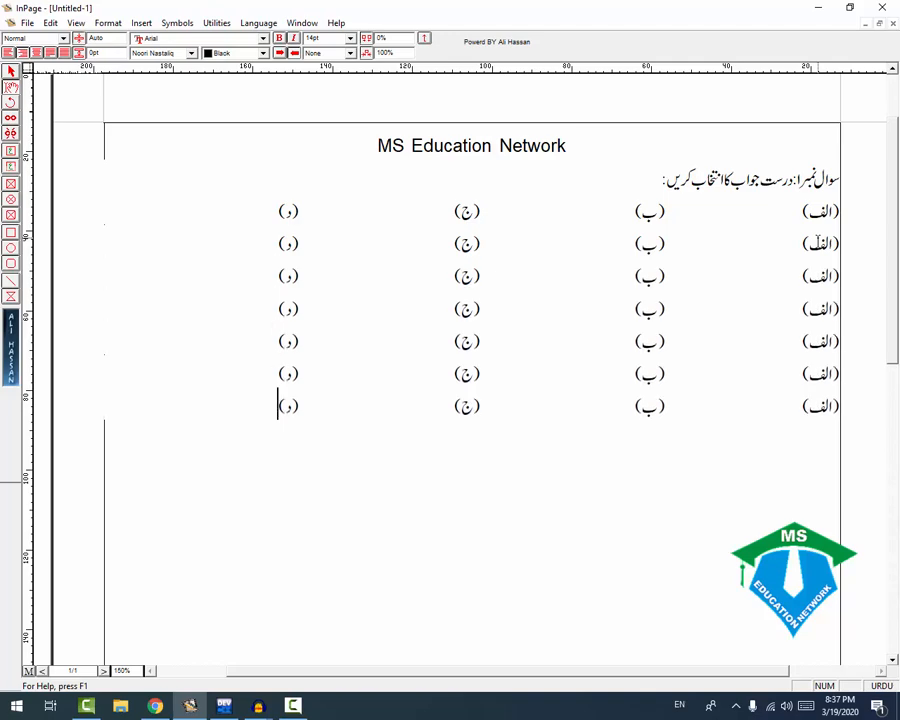
{"action": "key", "text": "Return"}
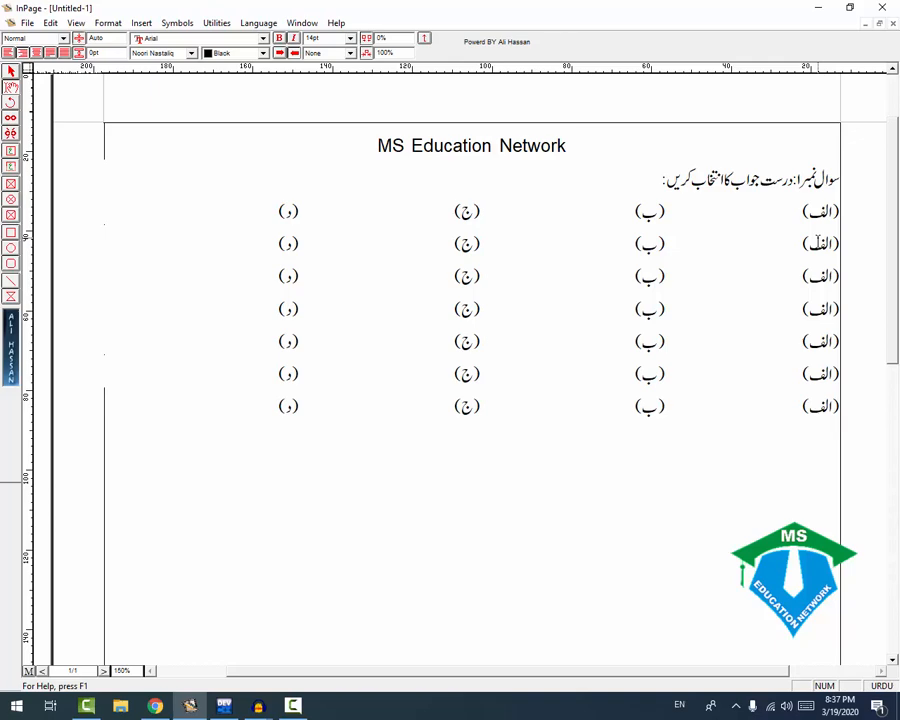